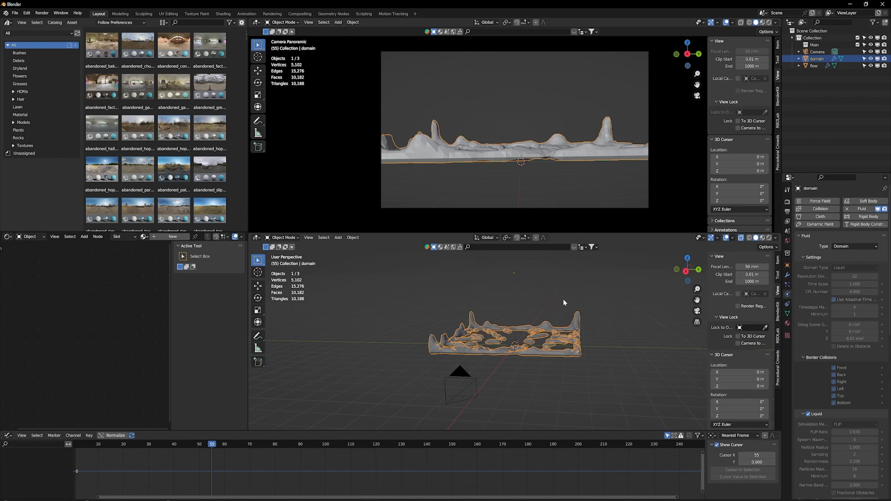
Step: Scrub the timeline from the first frame onward to review how the baked liquid drops and splashes
scroll(565, 352, up, 2)
middle_drag(565, 352, 580, 363)
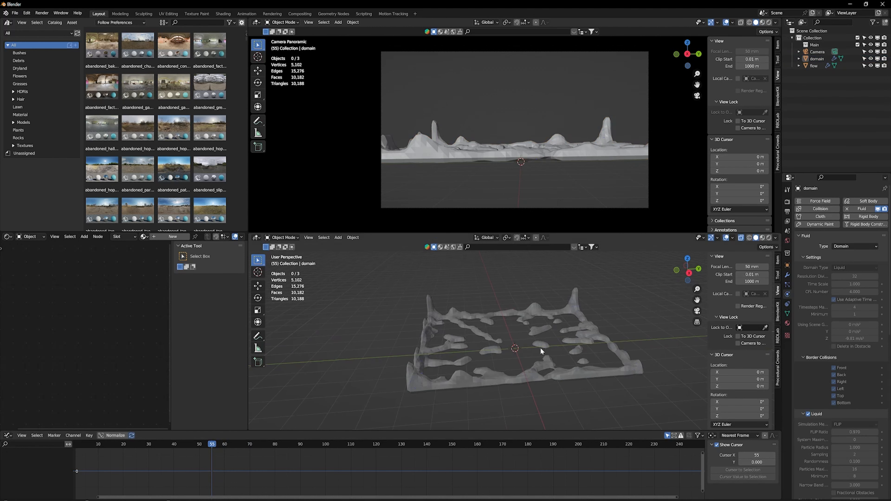
drag(140, 441, 123, 453)
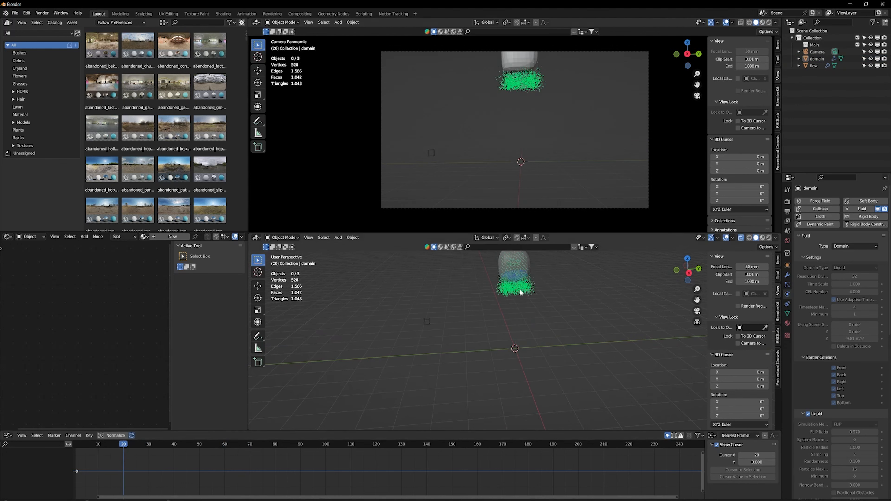
scroll(519, 292, up, 2)
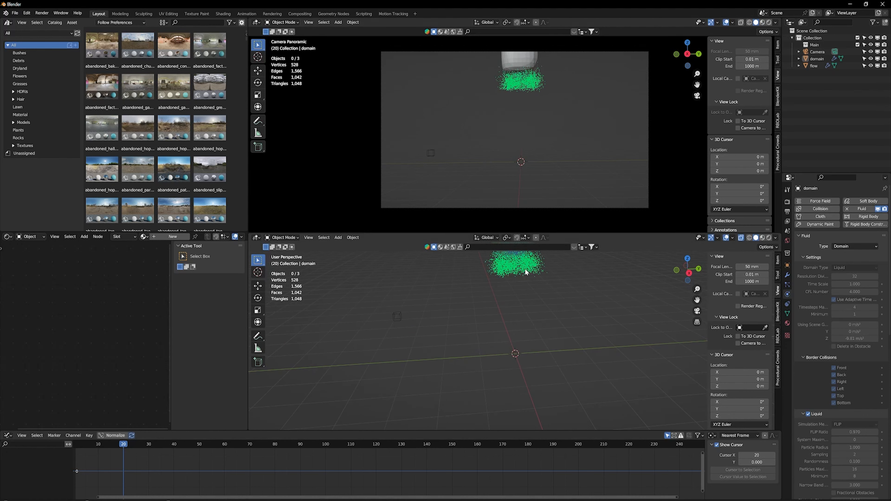
click(87, 444)
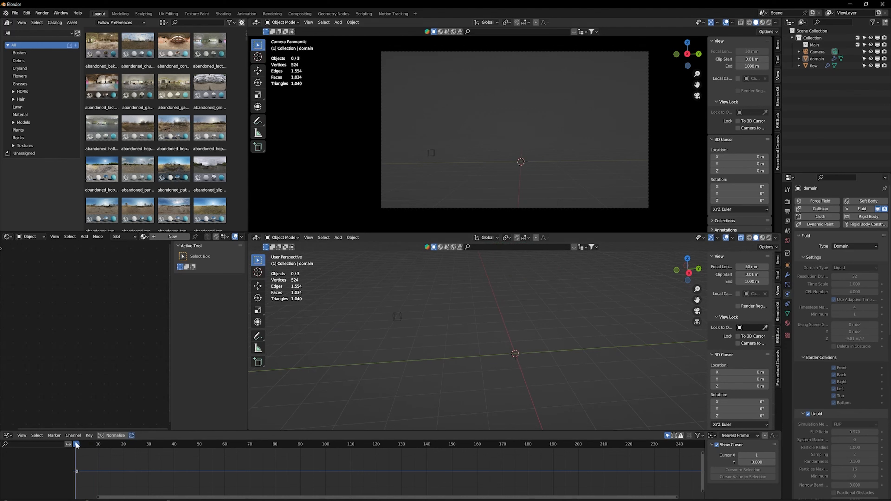
drag(77, 444, 157, 459)
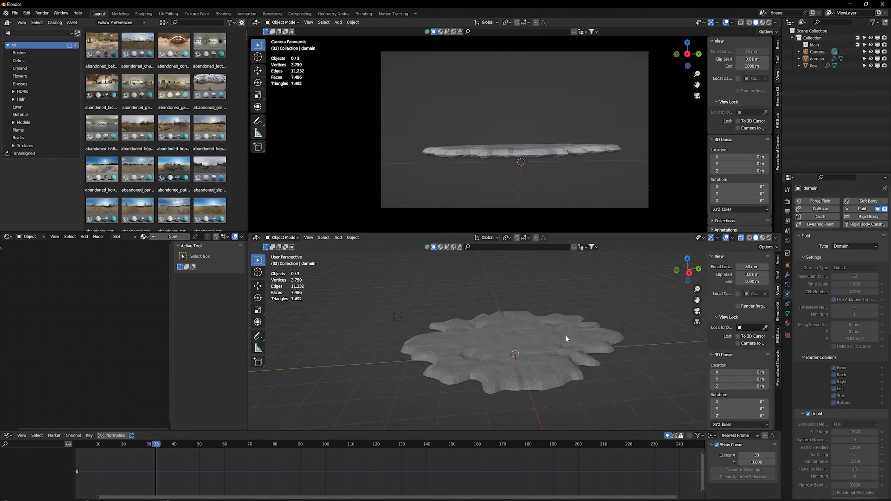
Step: Free the domain's baked fluid cache and set the flow object's Flow Behavior to Inflow
scroll(807, 372, down, 15)
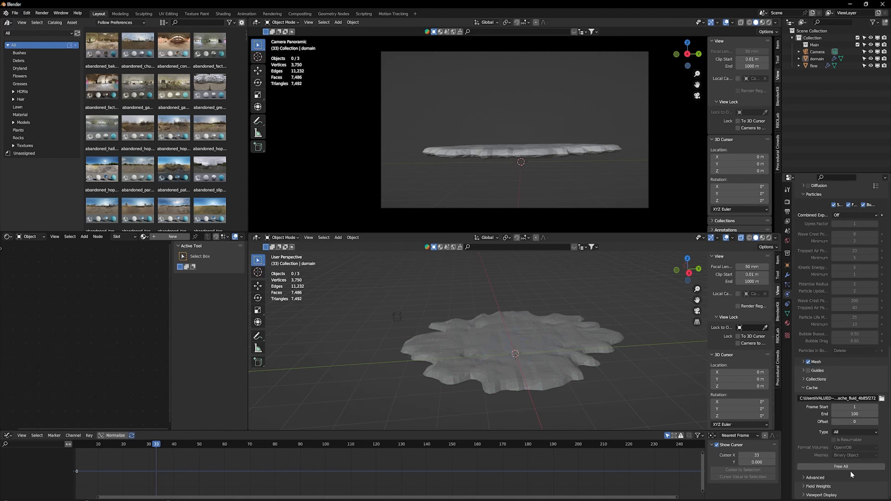
click(846, 466)
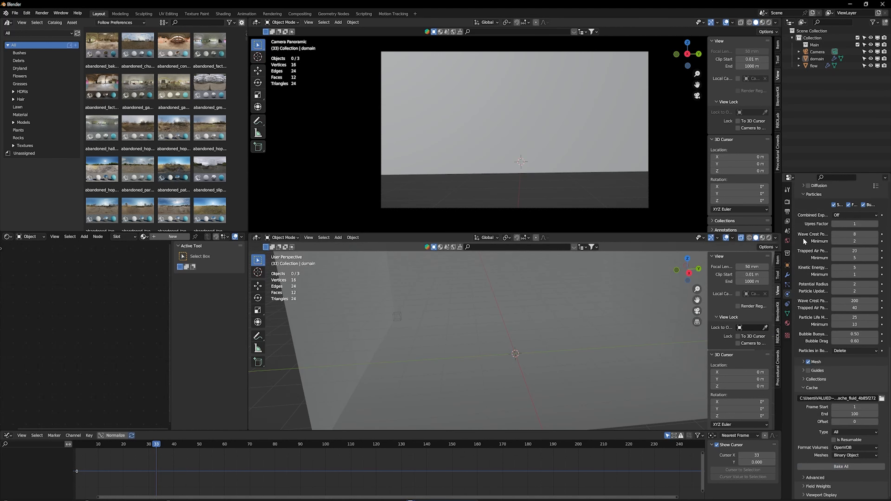
click(816, 66)
click(847, 277)
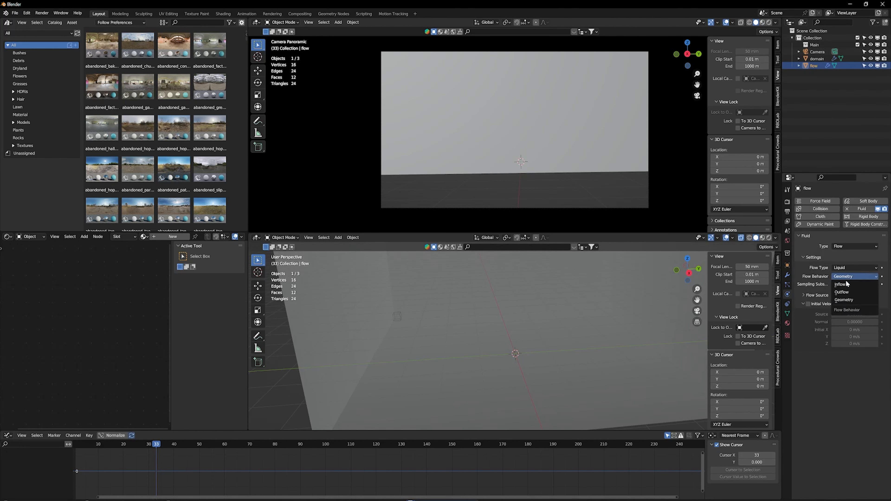
click(843, 284)
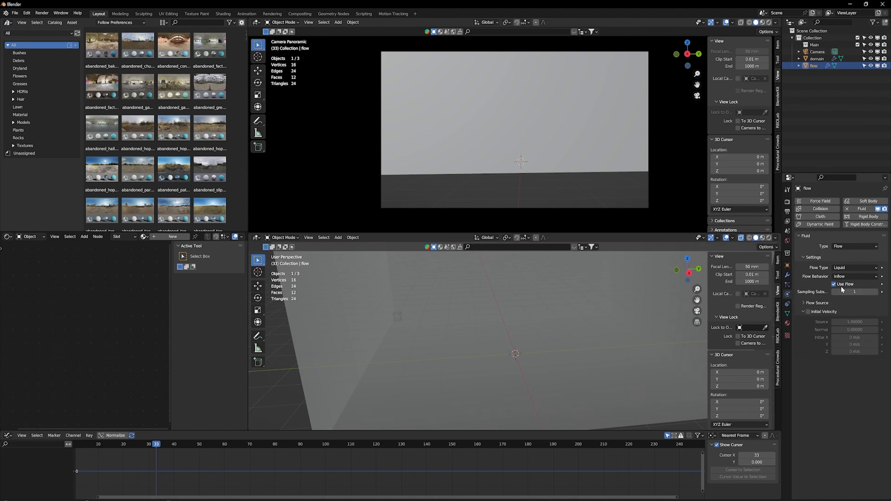
Step: Bake the domain's complete fluid simulation with the inflow source
click(817, 58)
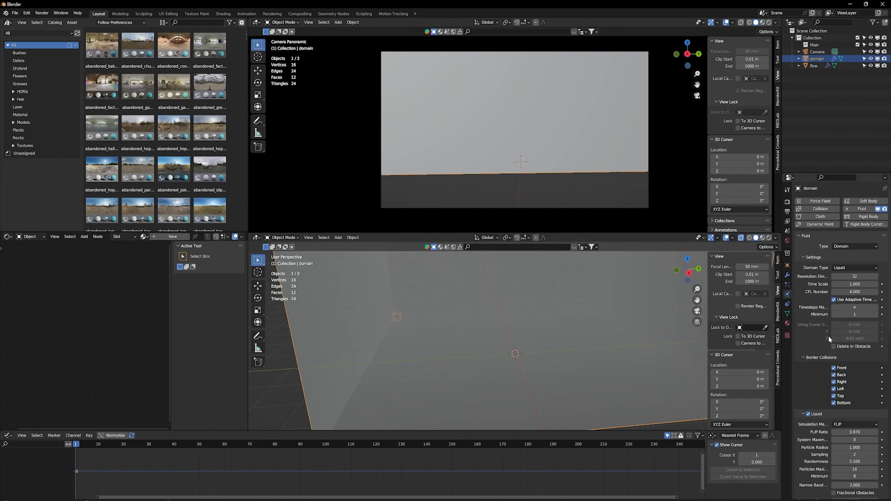
scroll(841, 351, down, 15)
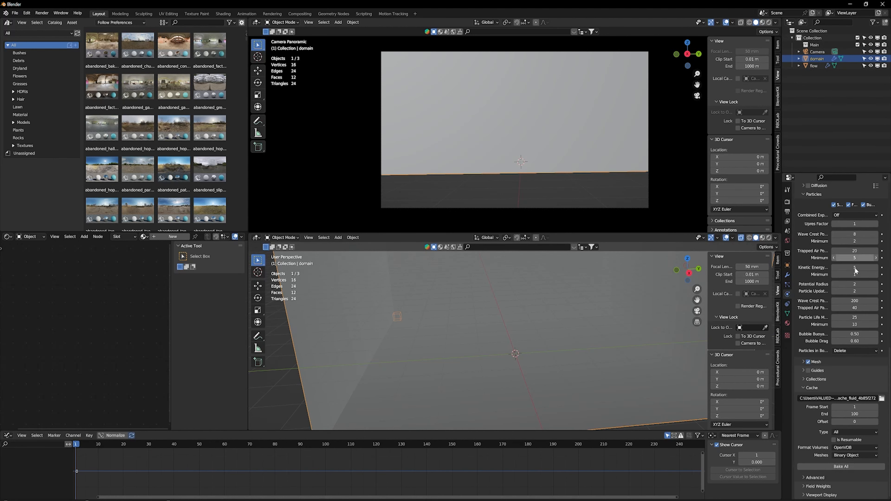
click(846, 467)
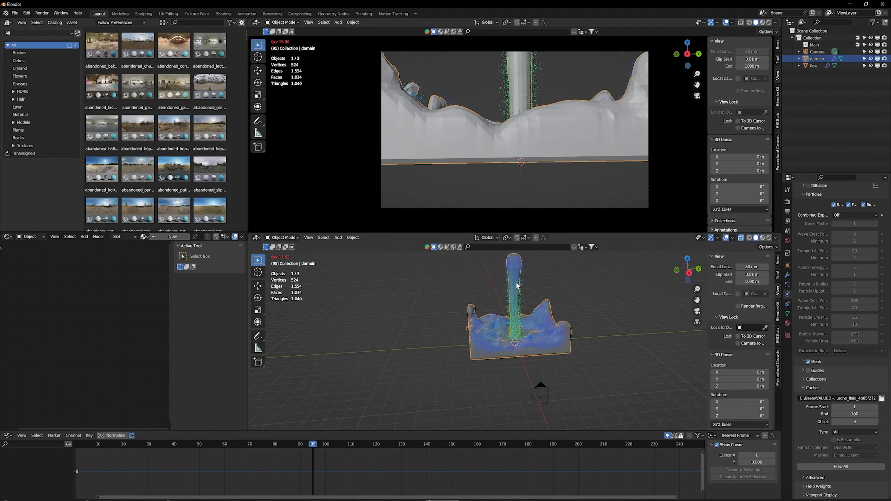
Step: Review the inflow simulation around its final frame, 100, and return to the first frame
click(325, 445)
drag(325, 445, 691, 463)
key(space)
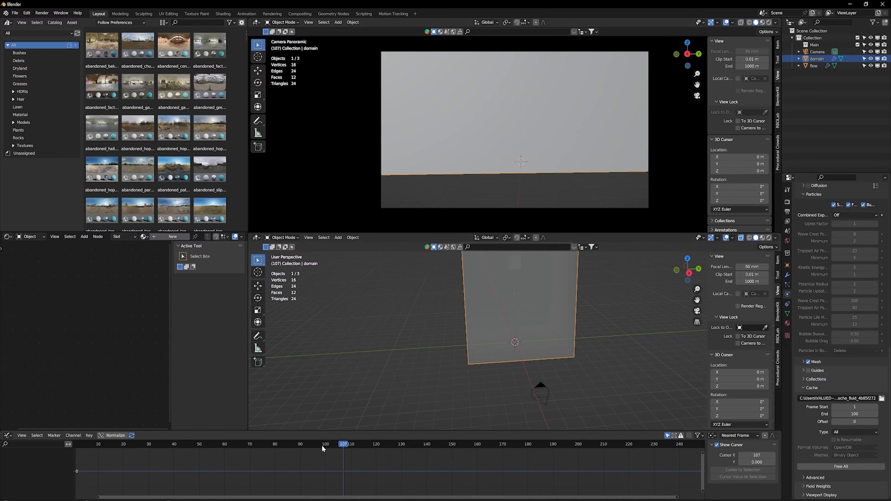
click(324, 443)
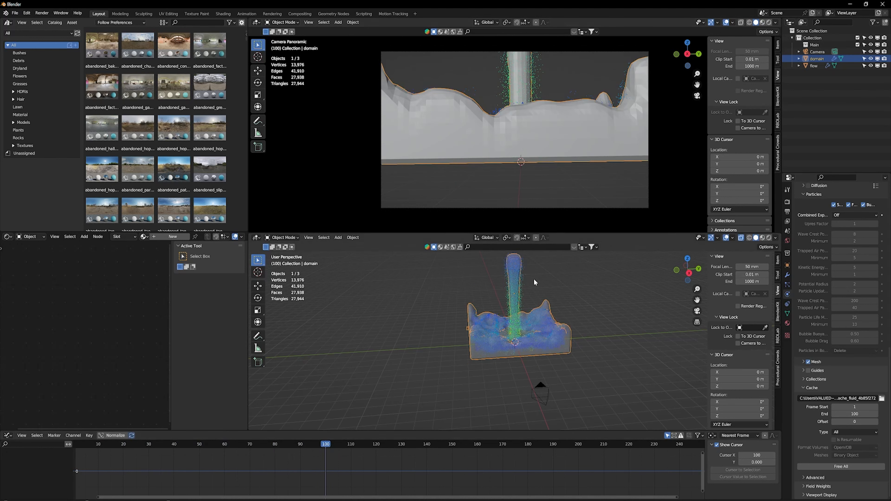
key(shift+Left)
Step: Set the domain's Resolution Divisions to 64 and bake the complete liquid simulation again
scroll(823, 208, up, 15)
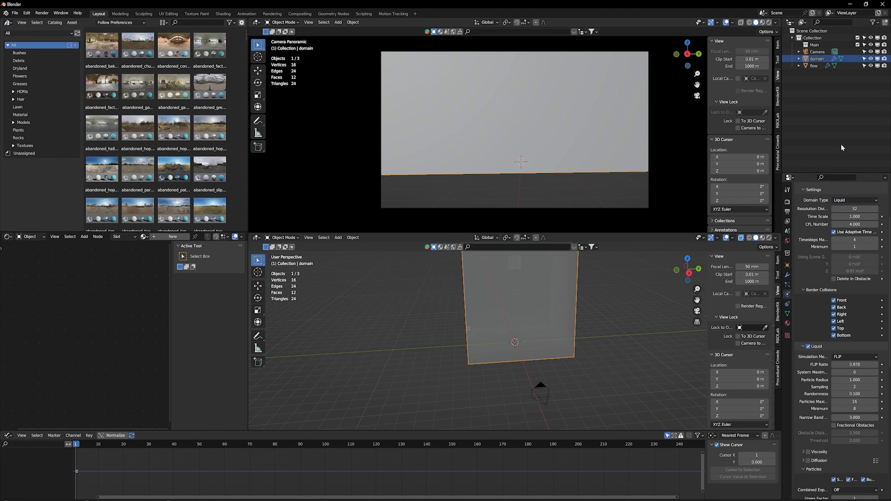
click(817, 66)
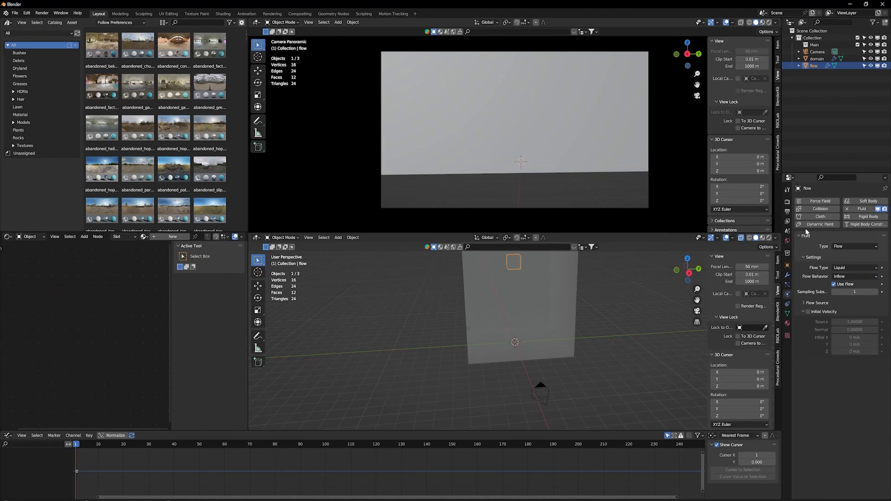
click(817, 59)
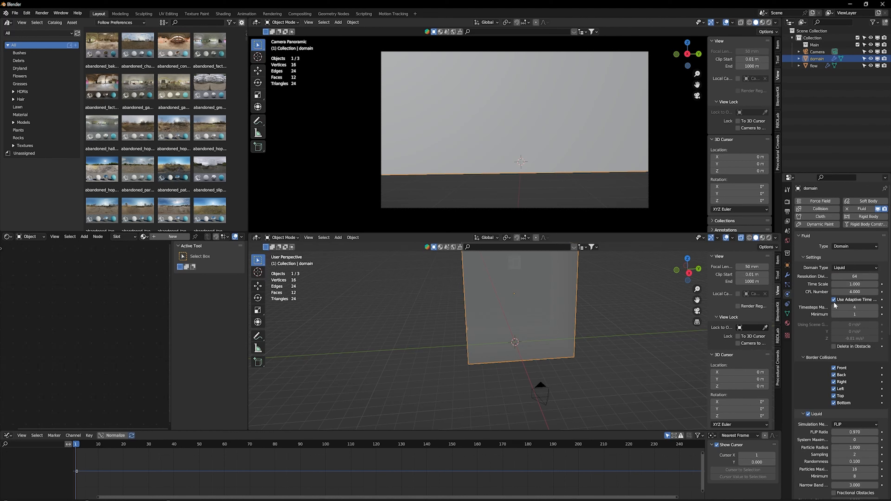
scroll(821, 380, down, 15)
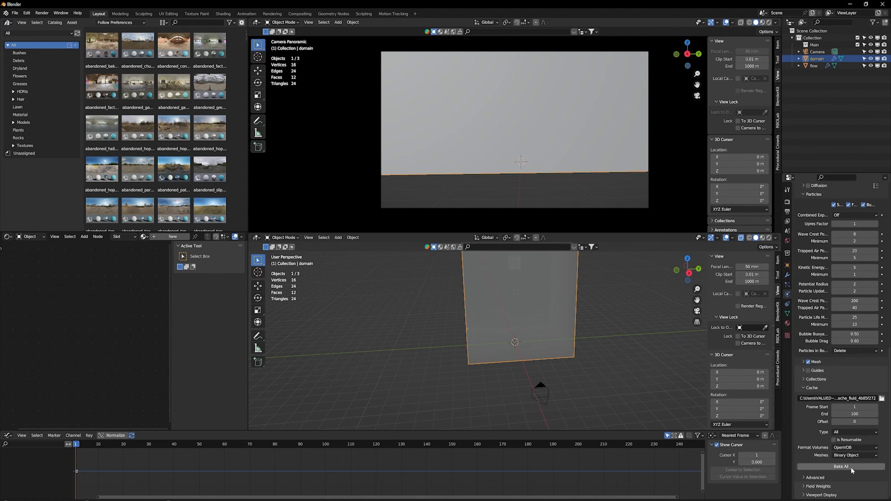
click(848, 468)
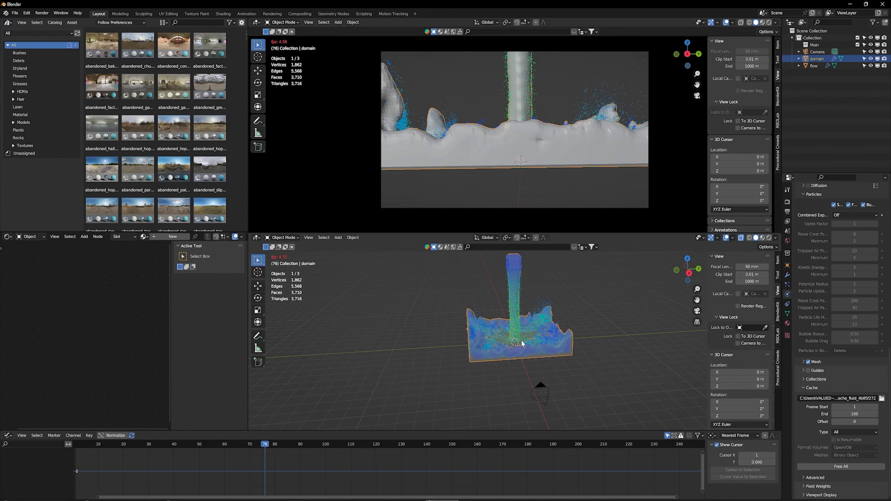
Step: Apply Shade Smooth to the baked liquid mesh of the domain and inspect its surface up close
scroll(524, 335, up, 3)
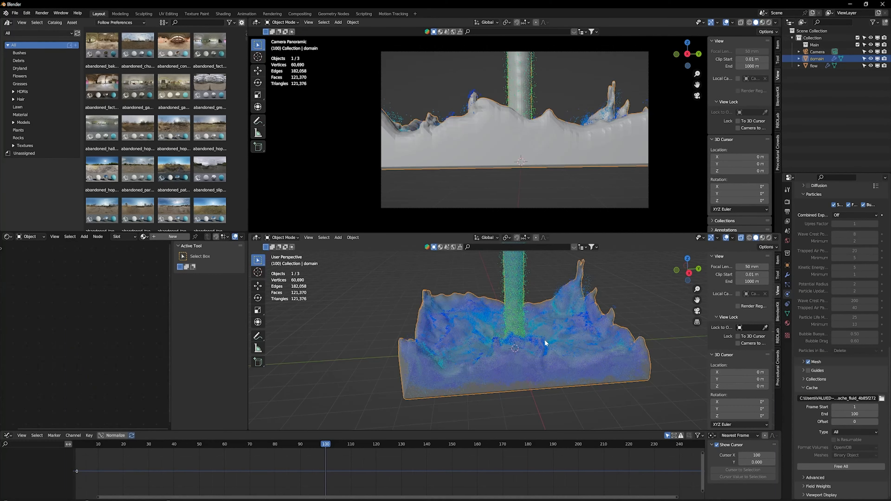
right_click(546, 342)
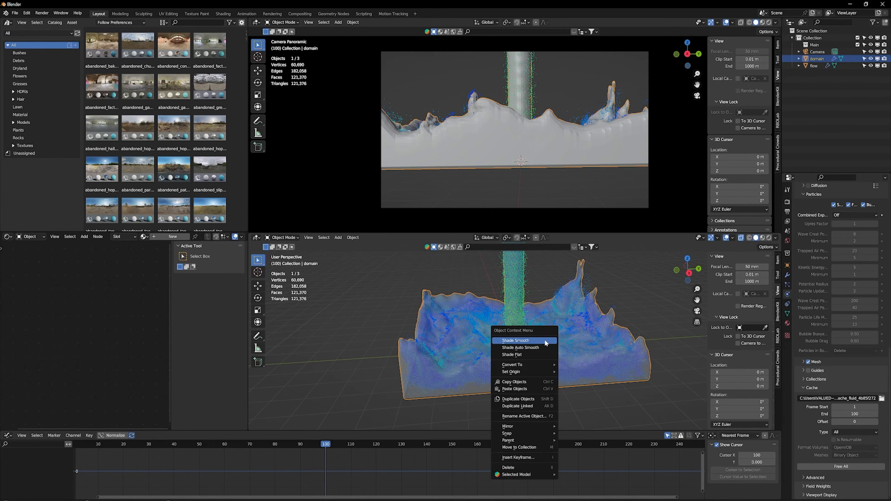
click(533, 341)
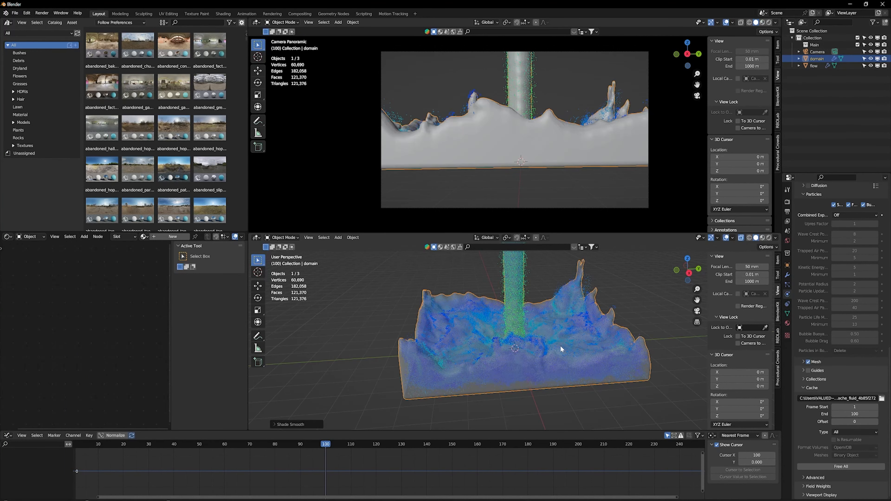
middle_drag(560, 346, 529, 351)
scroll(519, 362, up, 5)
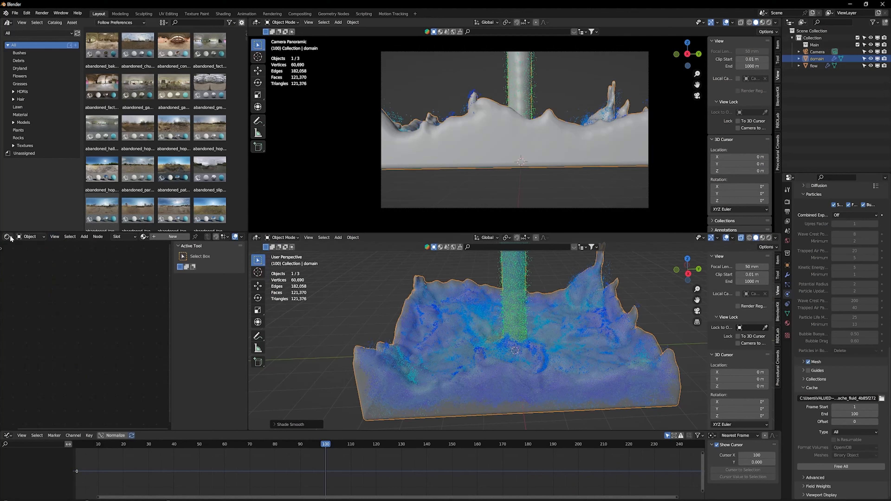
Step: Create a new material for the domain and name it liquid
click(9, 237)
click(163, 237)
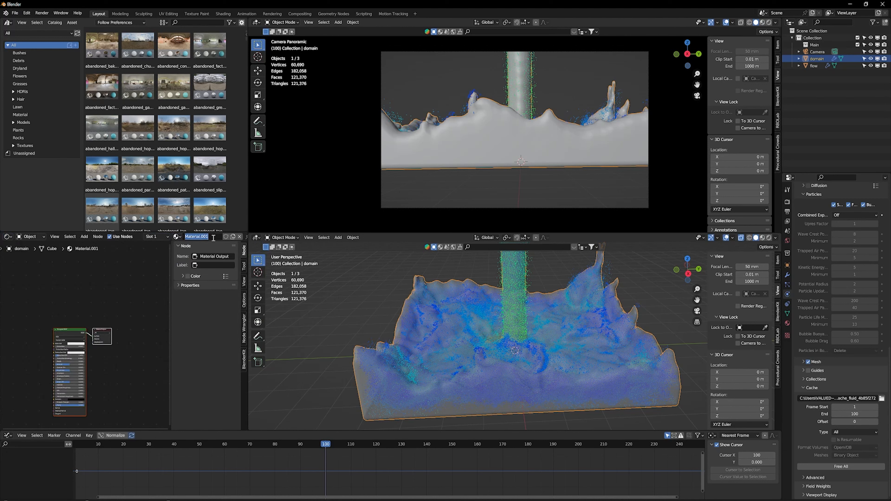
text(liquid)
key(Return)
Step: Replace the liquid material's Principled BSDF with a Glass BSDF connected to the Material Output's Surface input
click(67, 332)
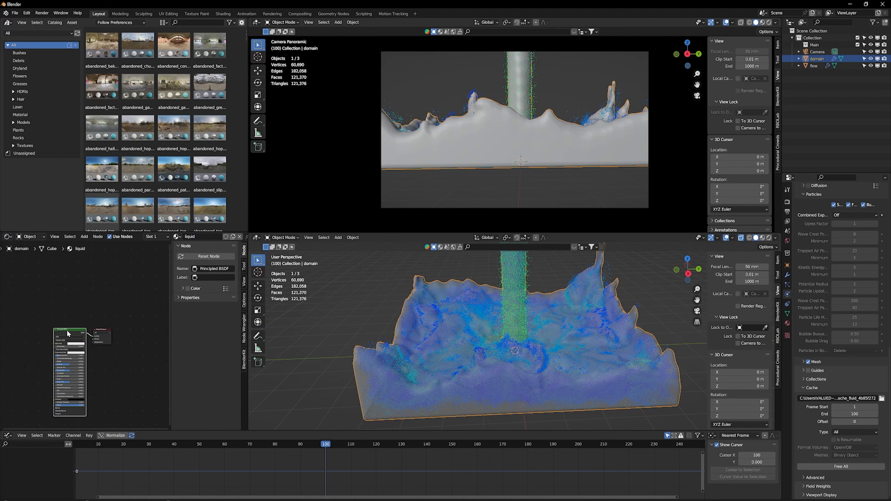
key(Delete)
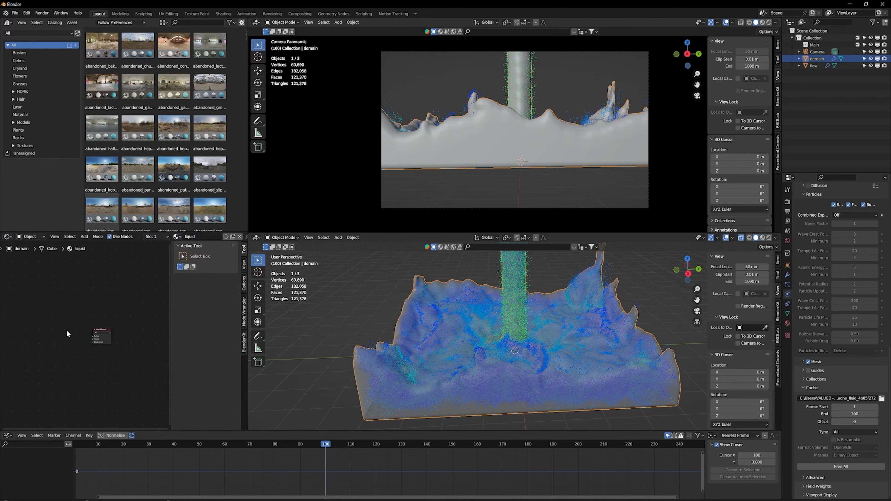
key(shift+a)
text(gla)
key(Return)
click(61, 346)
scroll(61, 344, up, 2)
drag(55, 338, 97, 338)
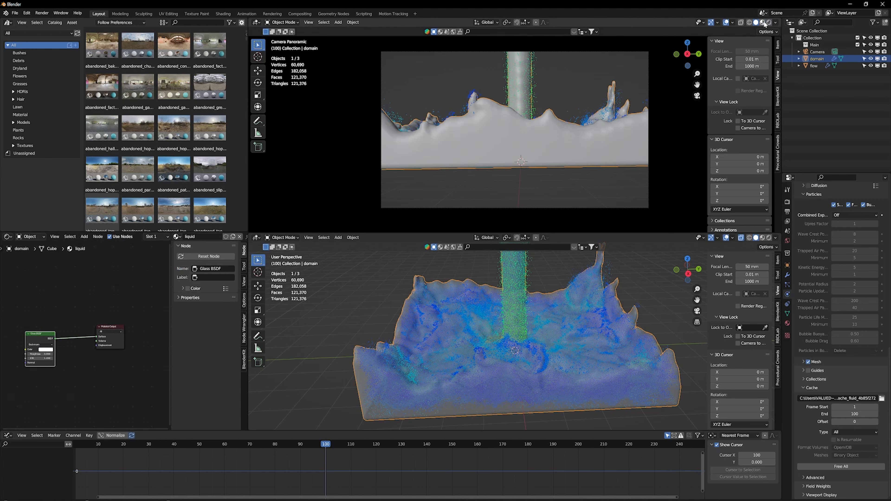
Step: Preview the glass liquid up close in material and rendered shading, and light the scene with an abandoned_hop… HDRI
click(762, 237)
scroll(514, 337, up, 5)
middle_drag(515, 335, 608, 267)
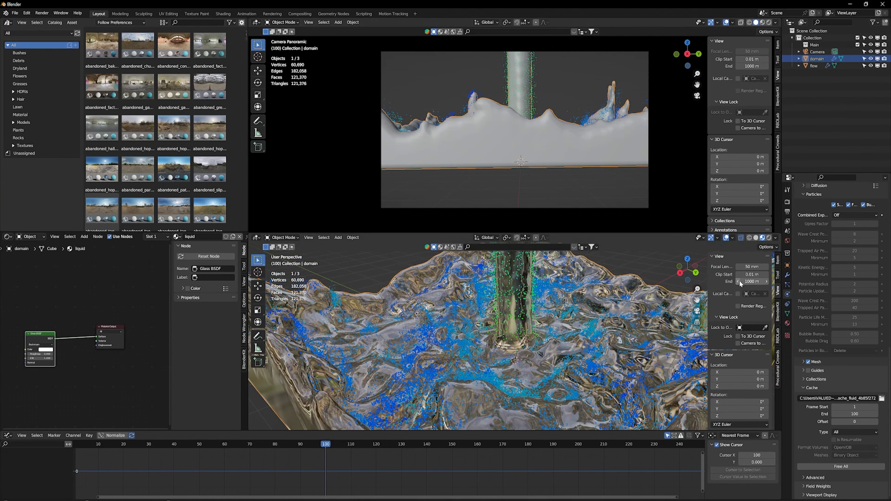
click(768, 238)
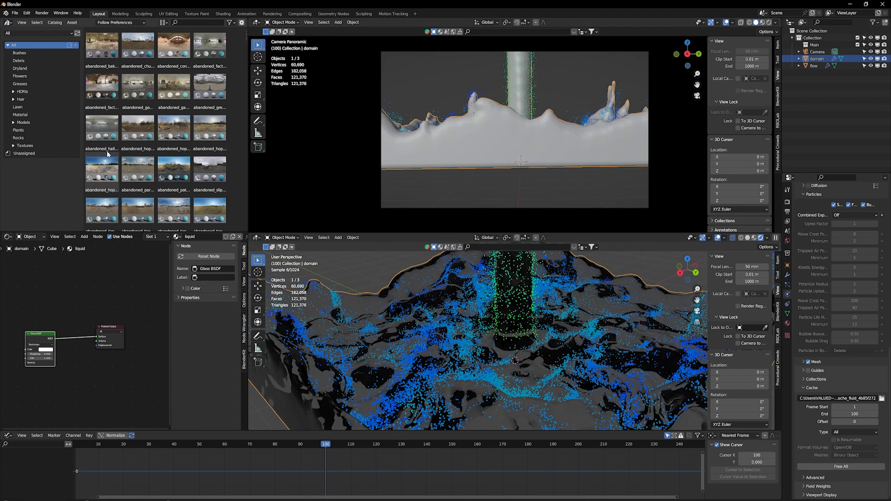
drag(123, 128, 502, 357)
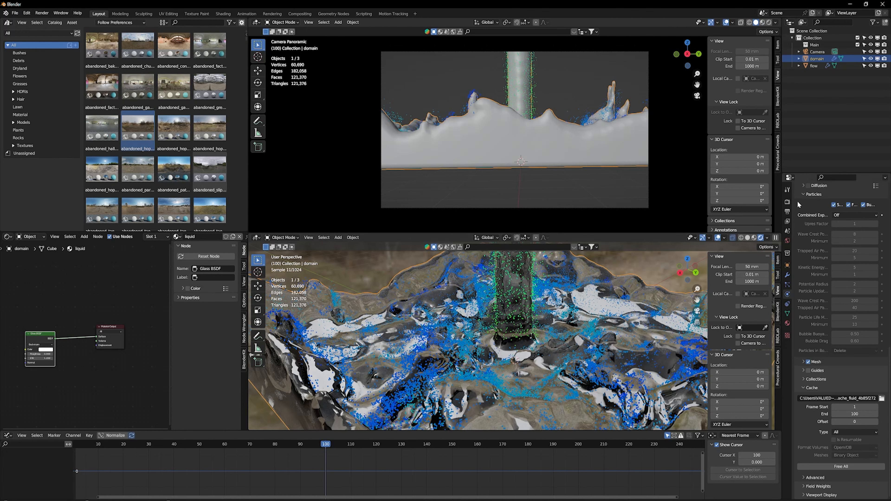
Step: Set the render's maximum light bounces to 20 for both Transparent and Transmission
click(787, 202)
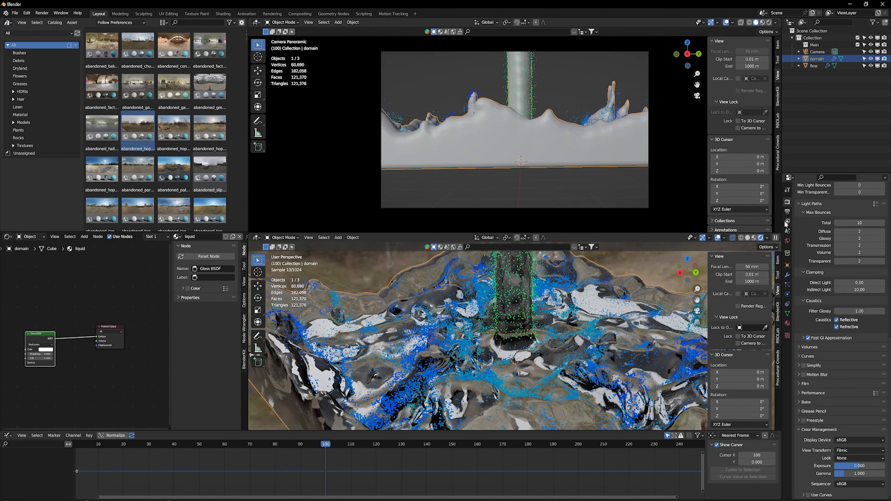
scroll(853, 309, up, 4)
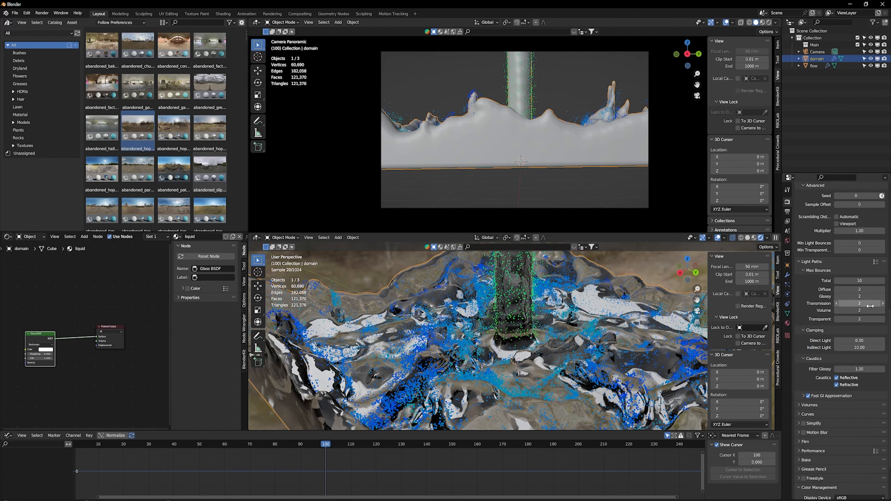
click(858, 321)
text(20)
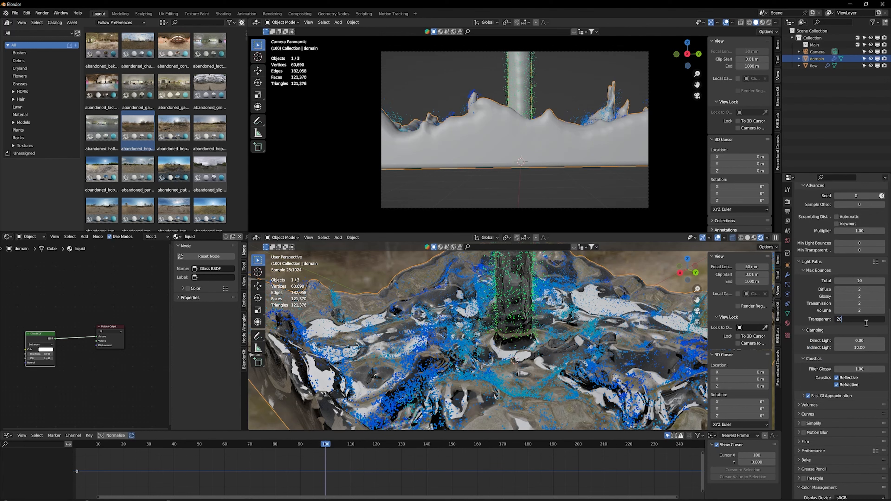
key(Return)
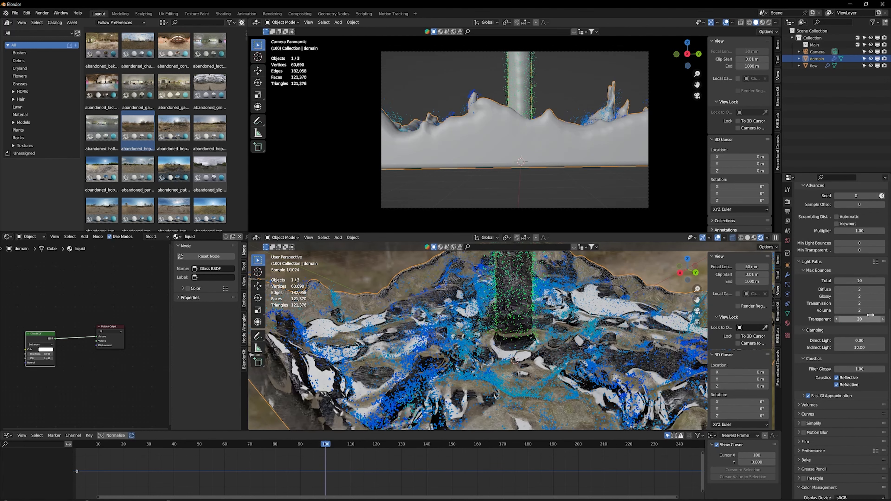
click(856, 304)
text(20)
key(Return)
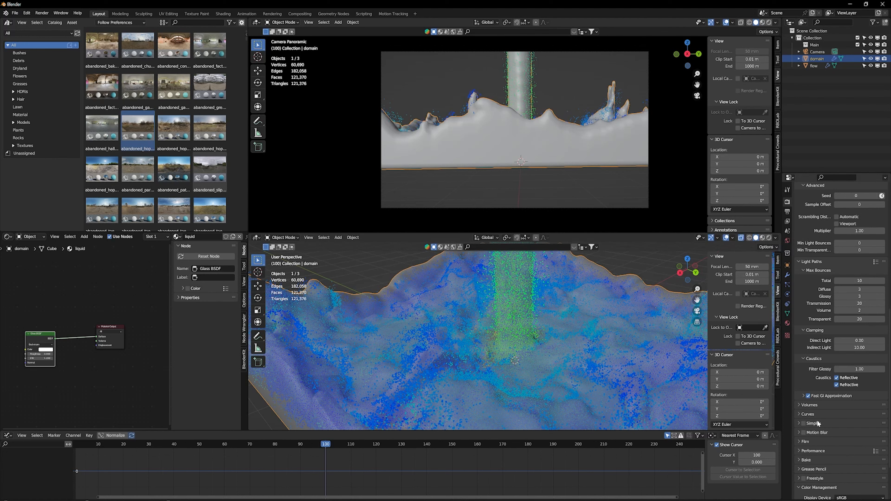
Step: Examine the fluid particles in and around the pouring stream up close and from a distance
scroll(813, 429, up, 6)
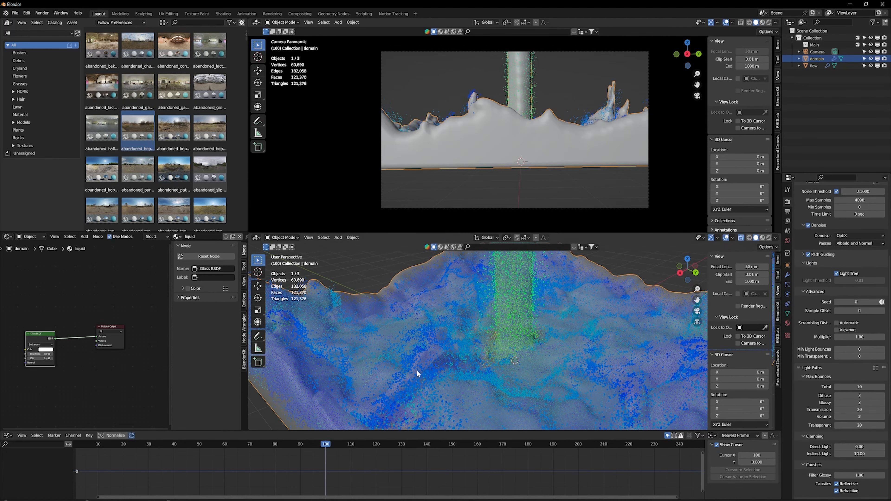
scroll(438, 369, up, 8)
scroll(442, 354, up, 8)
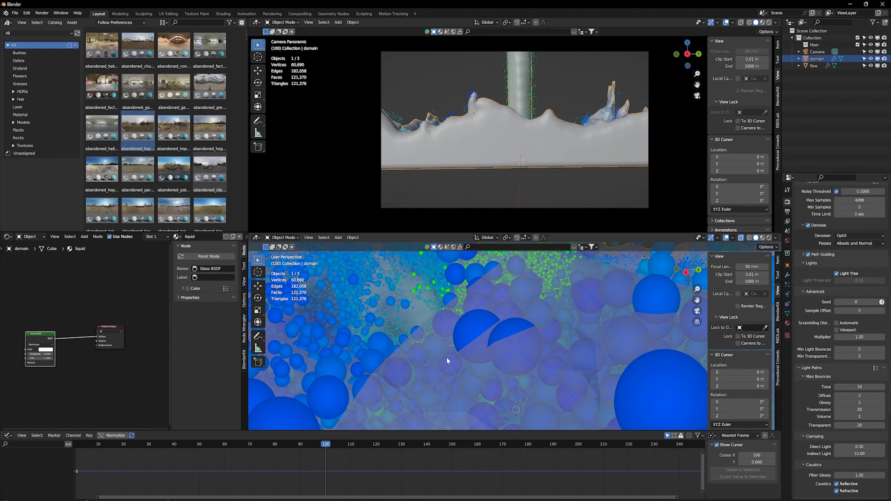
scroll(446, 357, down, 5)
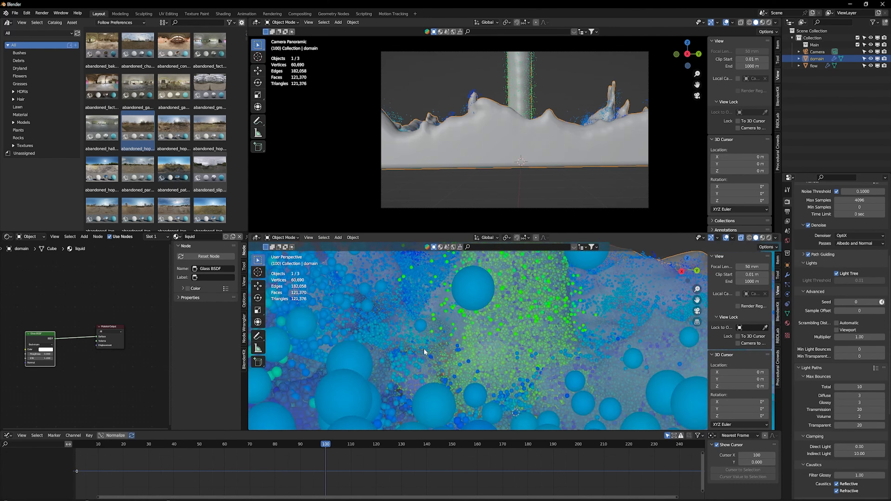
scroll(424, 352, down, 8)
middle_drag(429, 358, 451, 348)
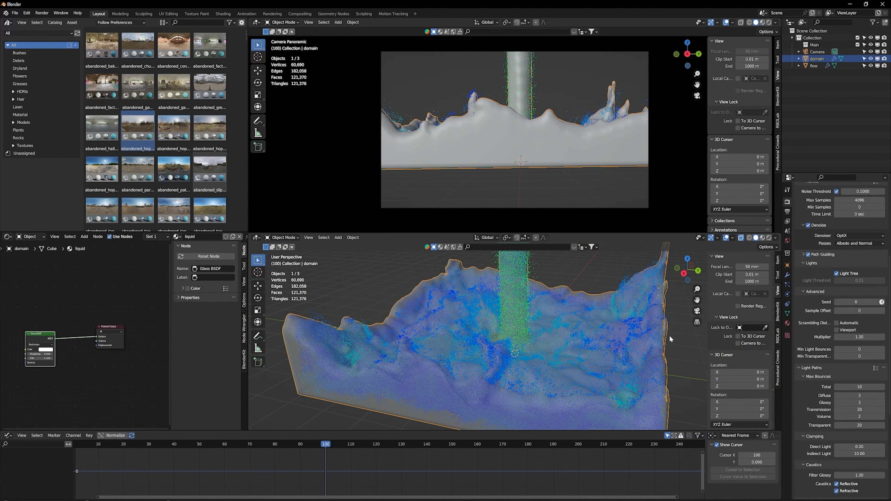
scroll(536, 367, down, 5)
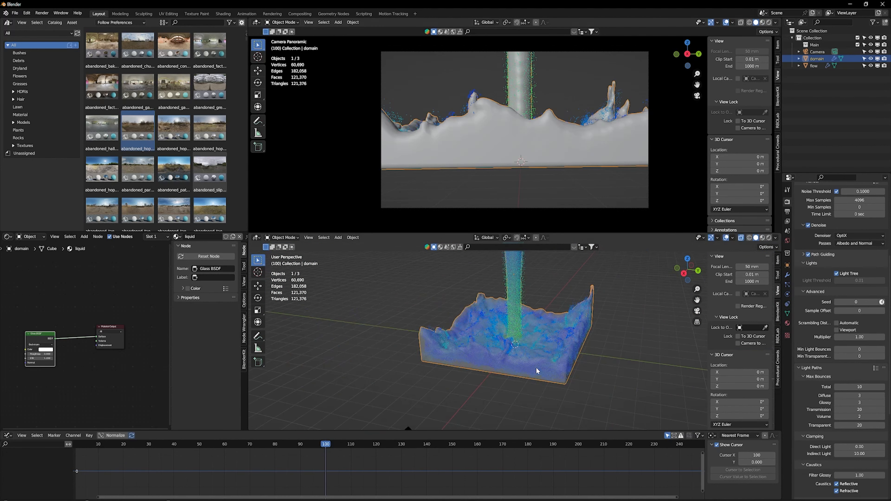
Step: Place the 3D cursor in the empty space below the fluid domain and add an ico sphere there with 1 subdivision
scroll(537, 377, up, 2)
shift+middle_drag(531, 367, 530, 302)
scroll(525, 352, down, 4)
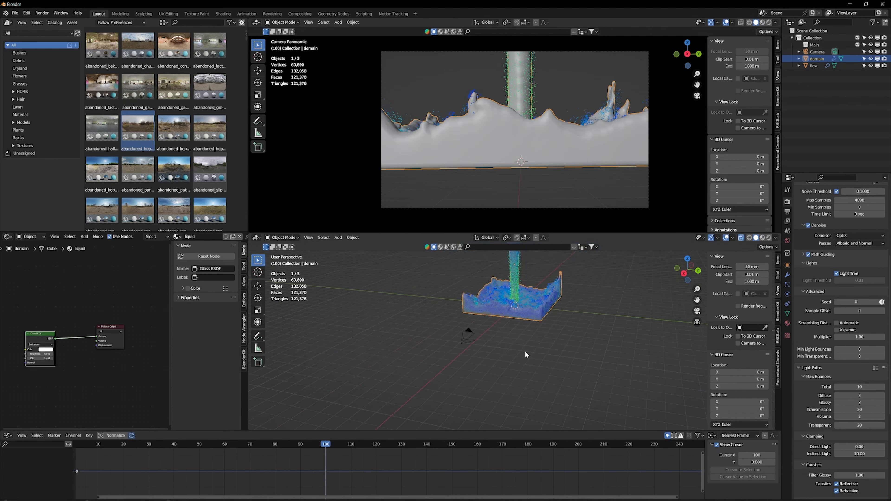
shift+right_click(521, 354)
key(shift+a)
mouse_move(524, 356)
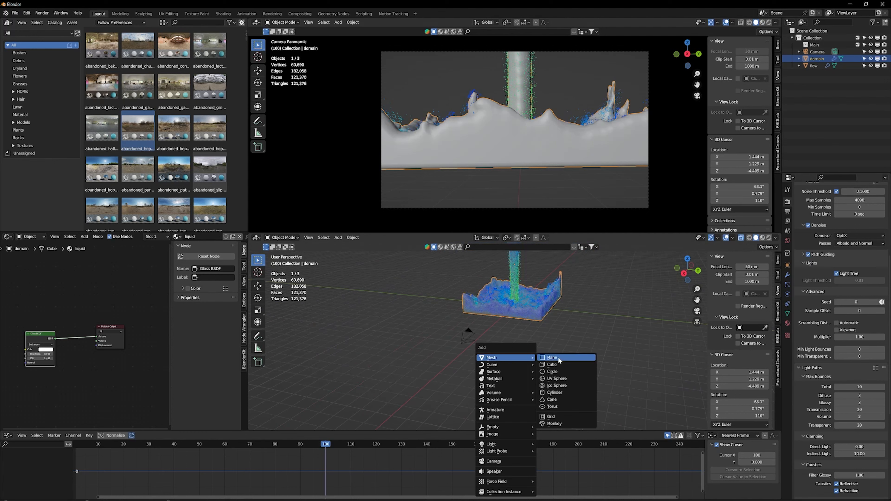
click(558, 386)
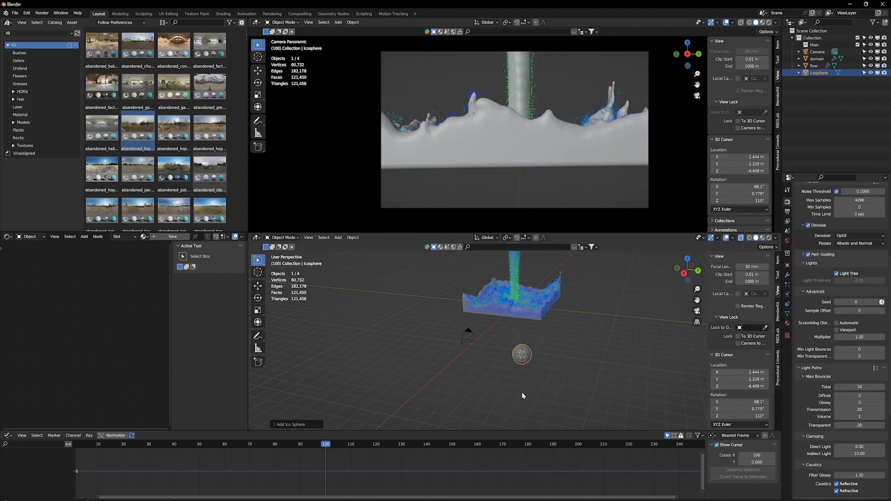
click(277, 426)
click(337, 355)
text(1)
key(Return)
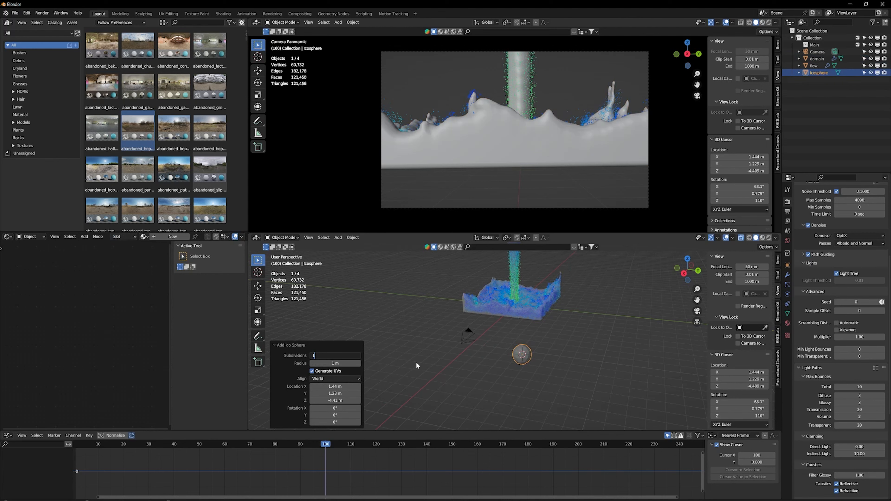
Step: Duplicate the ico sphere about 2.4 m to its side and pull the copy's top vertex upward into a drop-like point
scroll(553, 376, up, 4)
scroll(561, 385, up, 3)
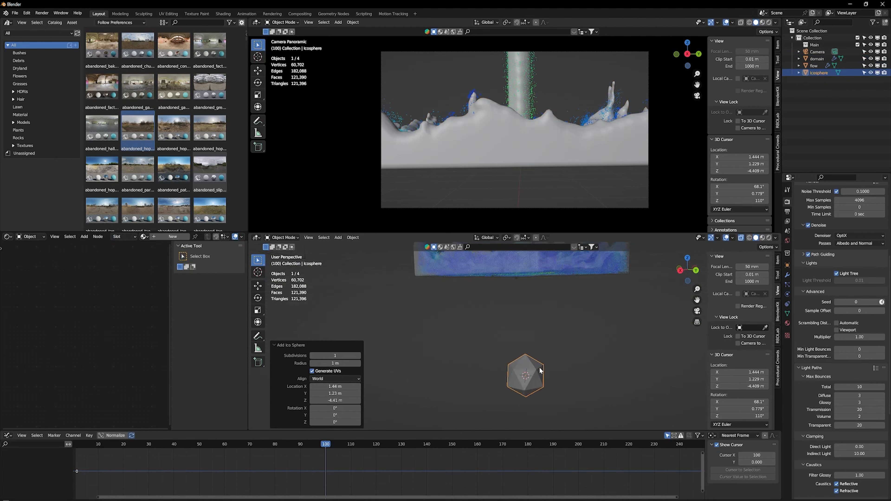
scroll(552, 387, down, 1)
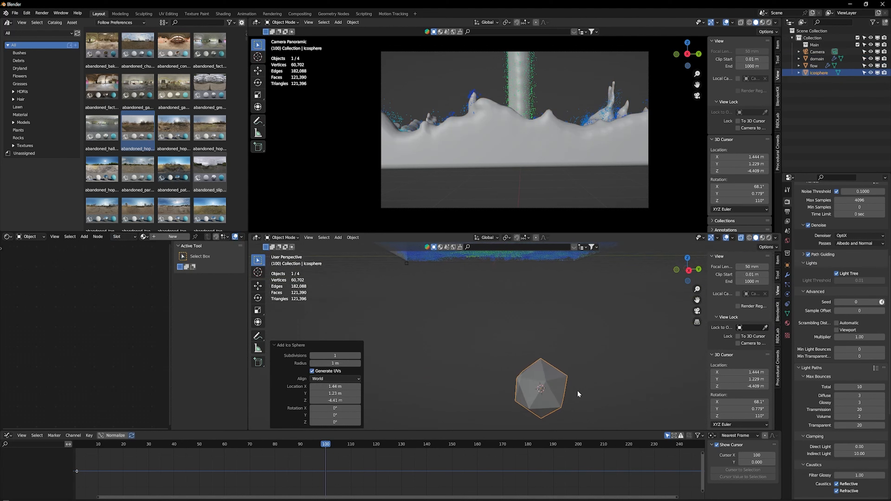
key(shift+d)
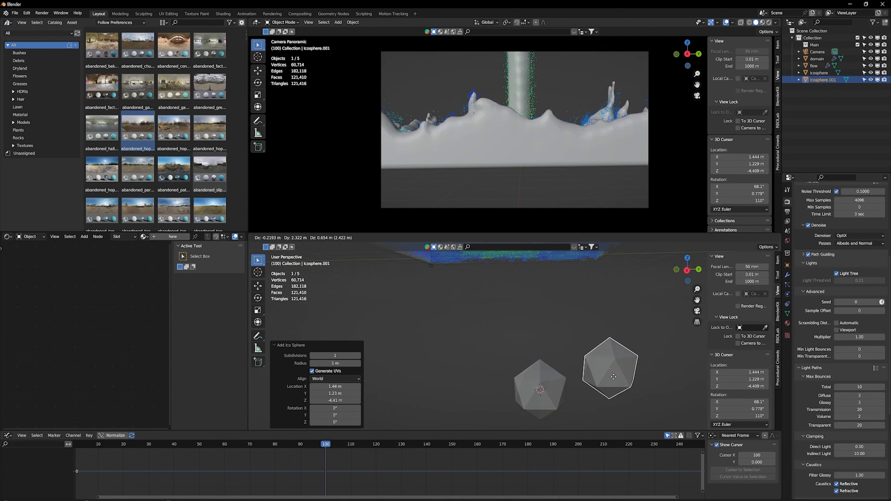
click(614, 377)
key(Tab)
drag(645, 352, 584, 328)
key(g)
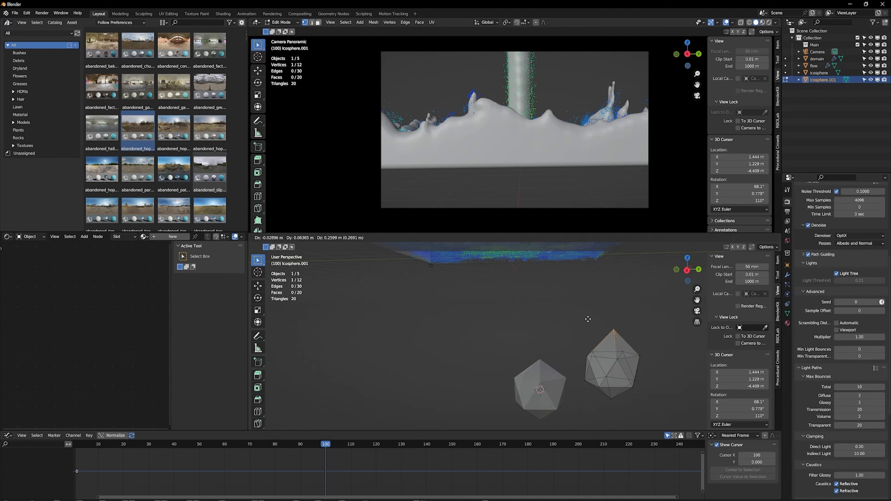
click(586, 314)
key(Tab)
Step: Duplicate the original ico sphere to its other side and move the copy's bottom vertex about 0.88 m along Y and 0.65 m down
click(555, 402)
key(shift+d)
click(460, 388)
key(Tab)
click(446, 400)
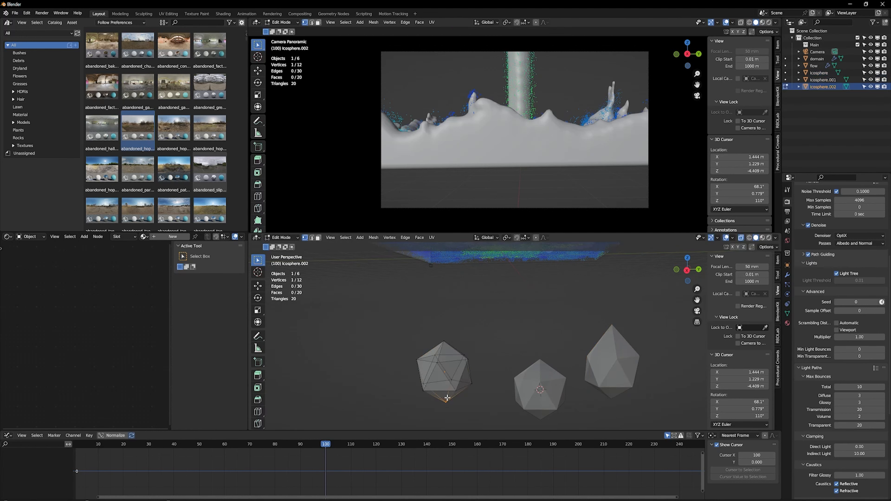
key(g)
click(470, 410)
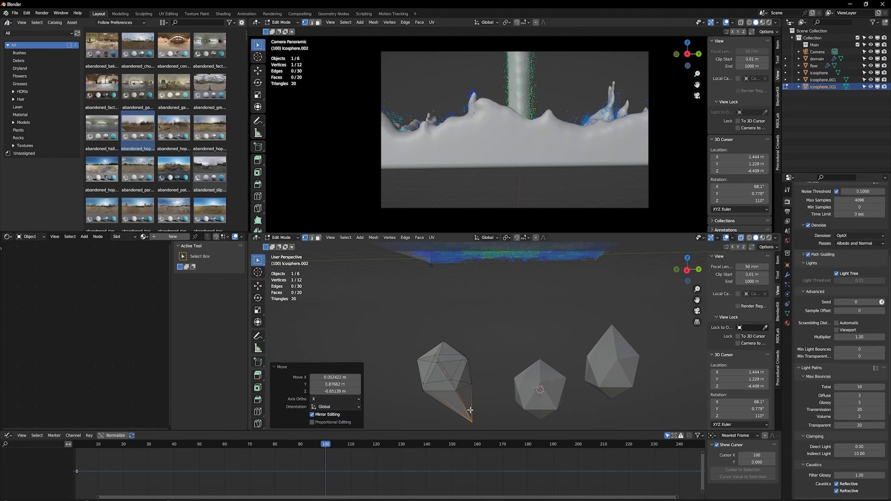
scroll(512, 369, down, 4)
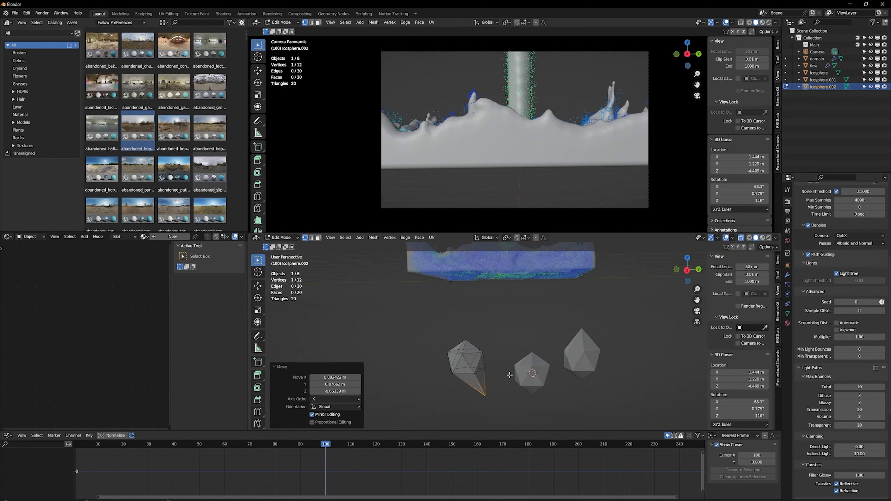
middle_drag(527, 356, 527, 262)
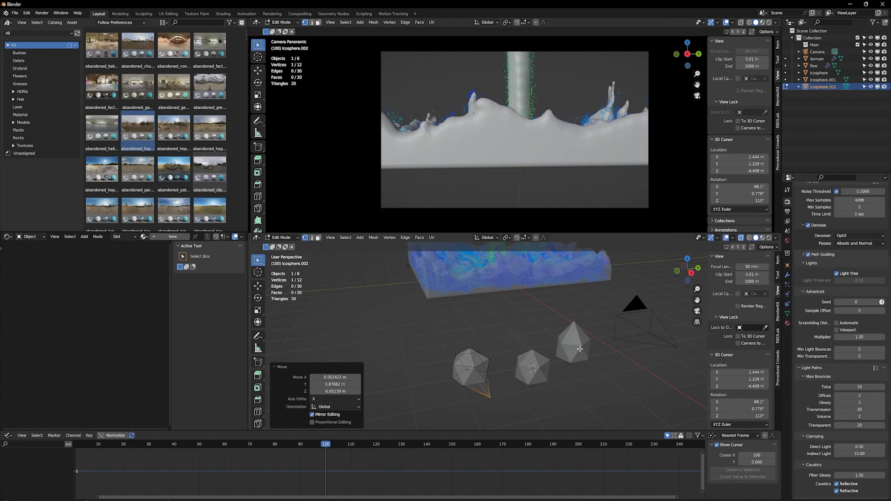
key(Tab)
Step: Shade all three ico spheres smooth and deselect them
scroll(572, 369, down, 5)
drag(596, 388, 459, 333)
click(461, 337)
scroll(501, 370, up, 3)
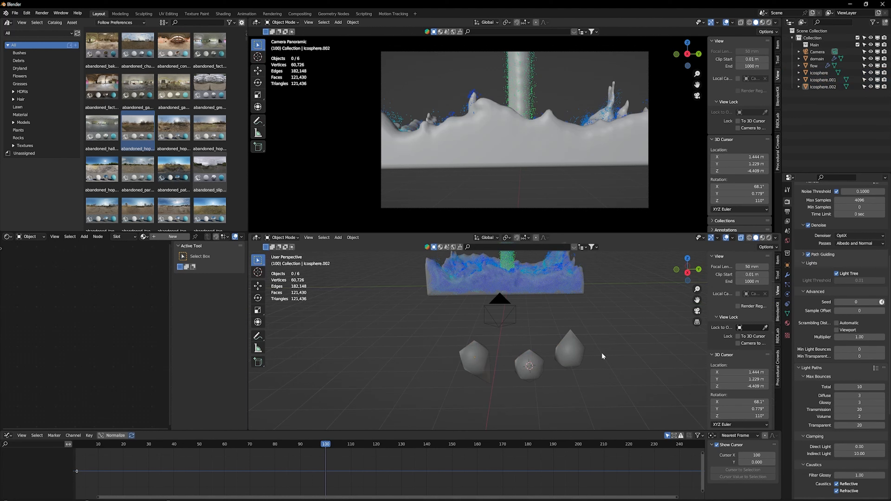
middle_drag(542, 376, 536, 356)
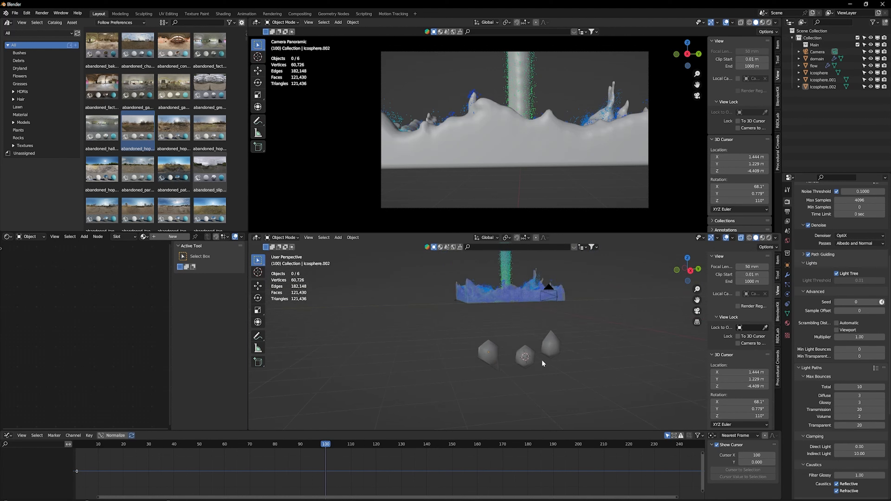